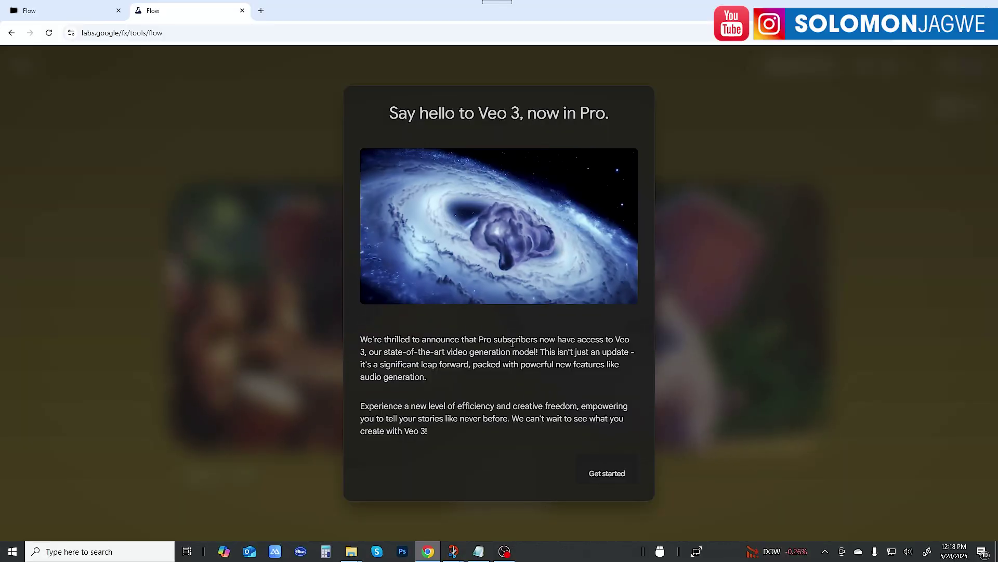
# Highlight the phrase 'Pro subscribers' in the 'Say hello to Veo 3' announcement, then clear the highlight.
pyautogui.moveTo(479, 339); pyautogui.dragTo(538, 339)
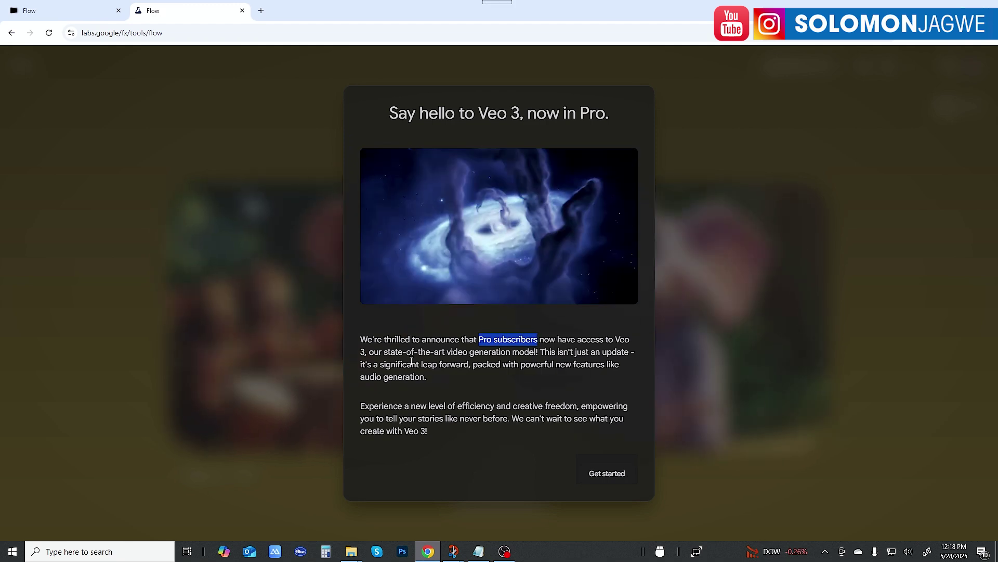
pyautogui.click(451, 385)
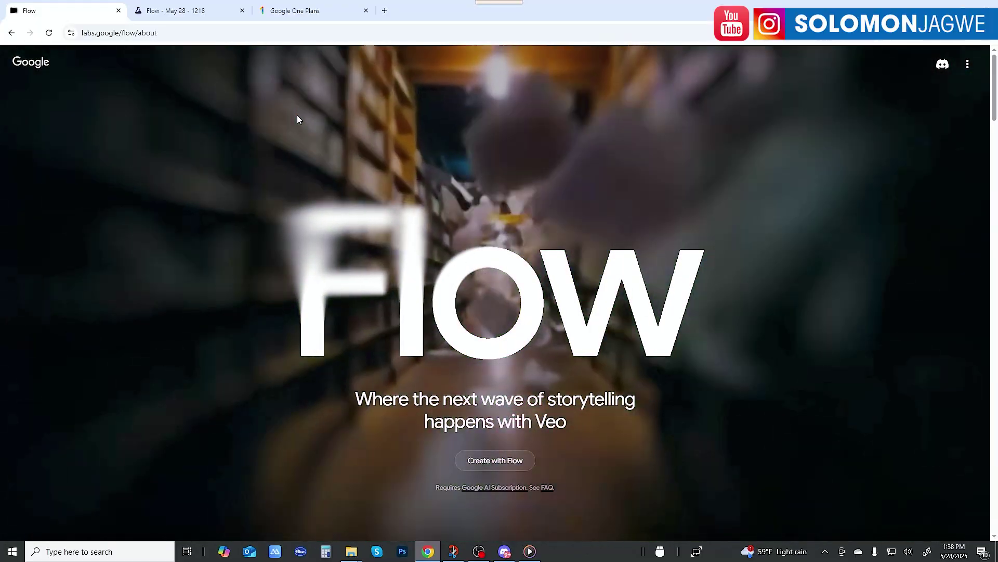
# Leave Scenebuilder for the May 28 - 1218 clip list and scroll through the lion, hyena and buffalo clips.
pyautogui.click(200, 12)
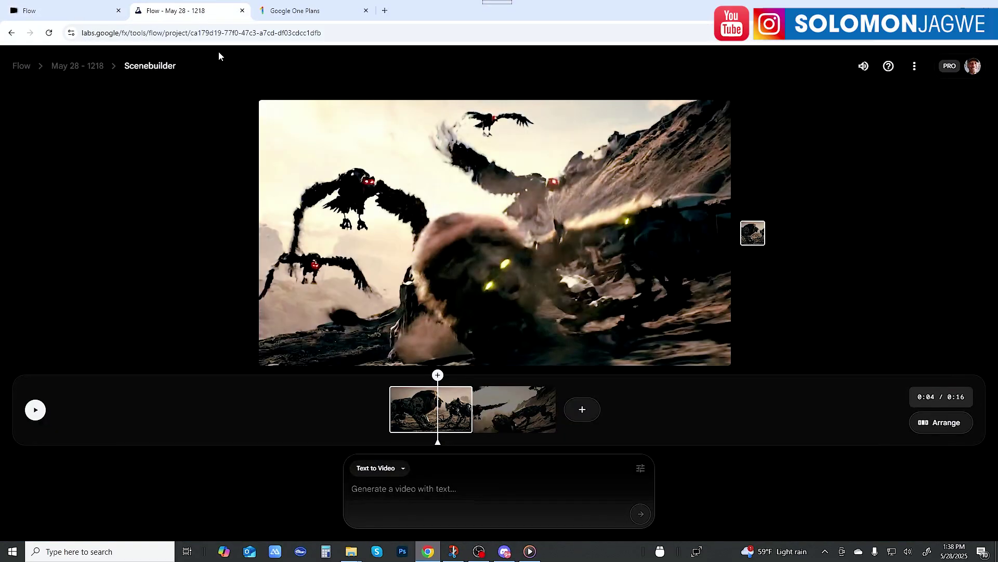
pyautogui.click(95, 69)
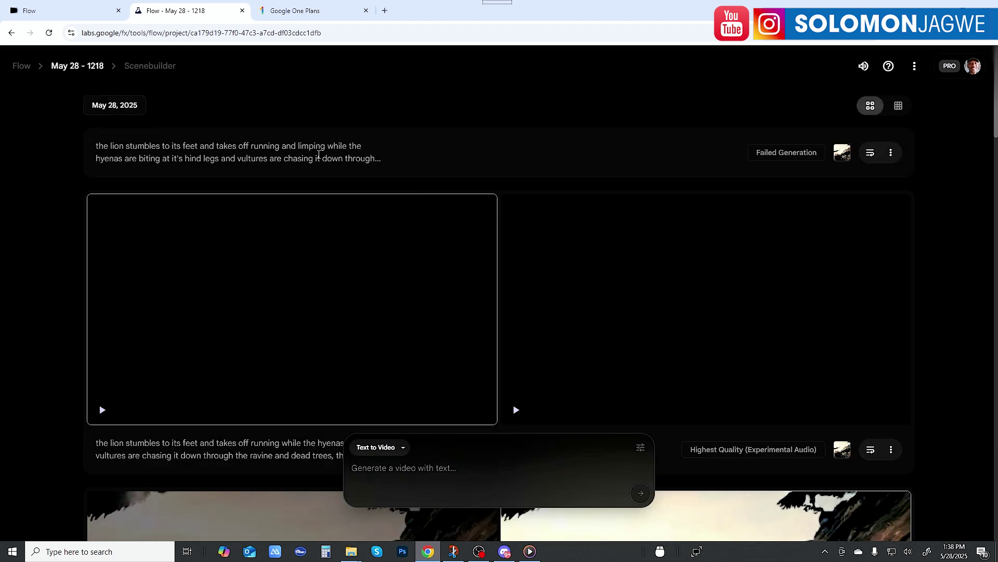
pyautogui.moveTo(471, 363)
pyautogui.scroll(-2, 460, 374)
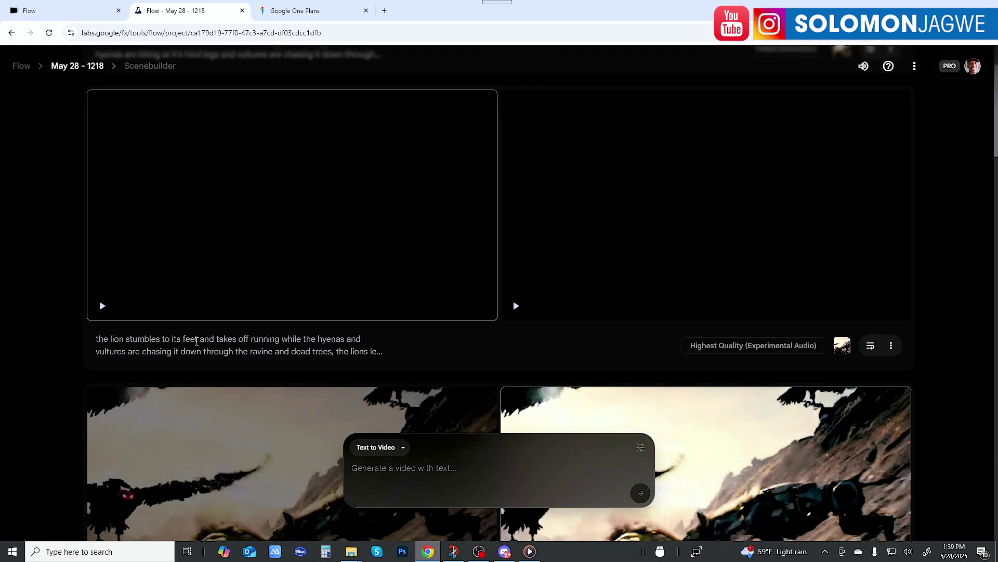
pyautogui.scroll(-1, 307, 344)
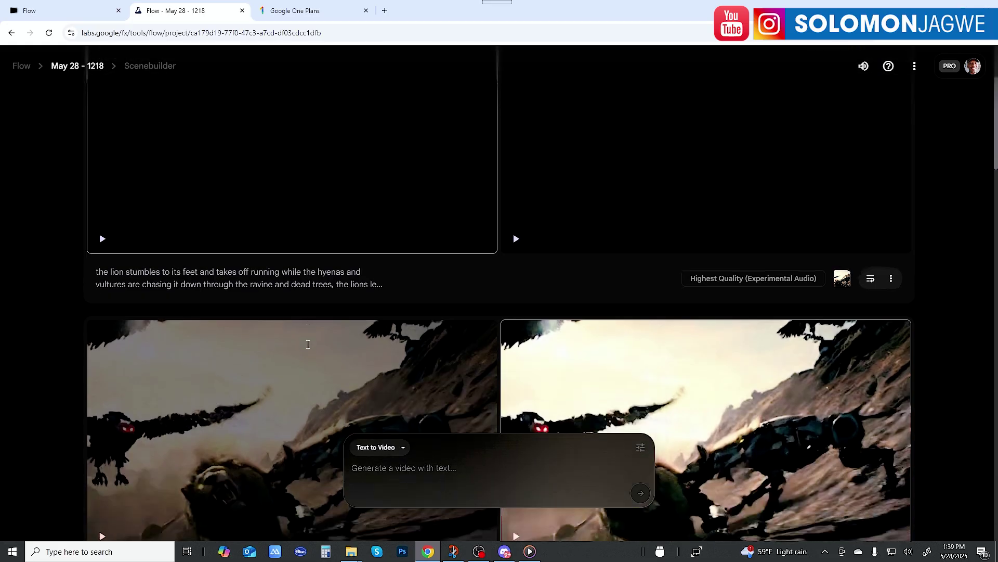
pyautogui.scroll(-5, 633, 311)
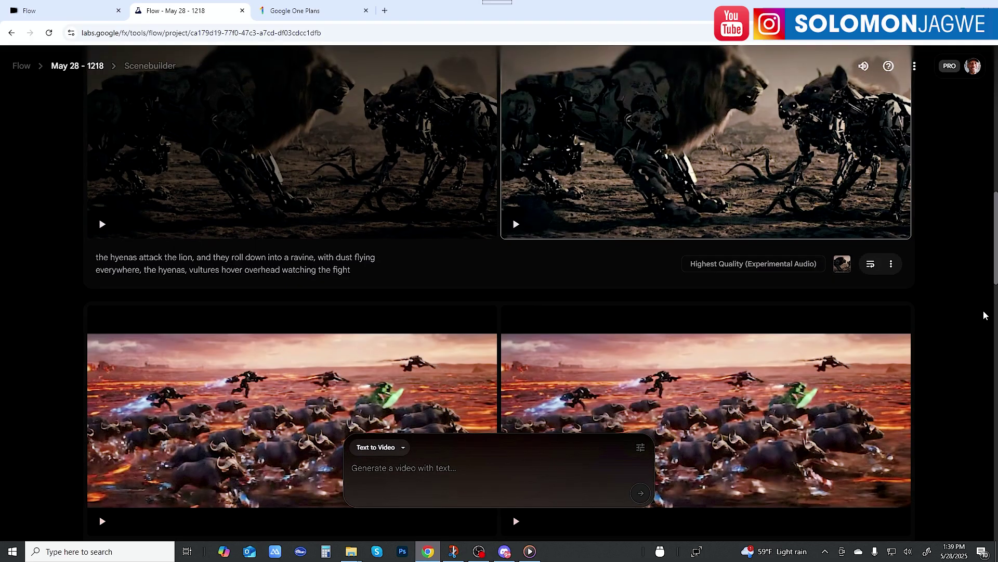
pyautogui.scroll(-3, 987, 314)
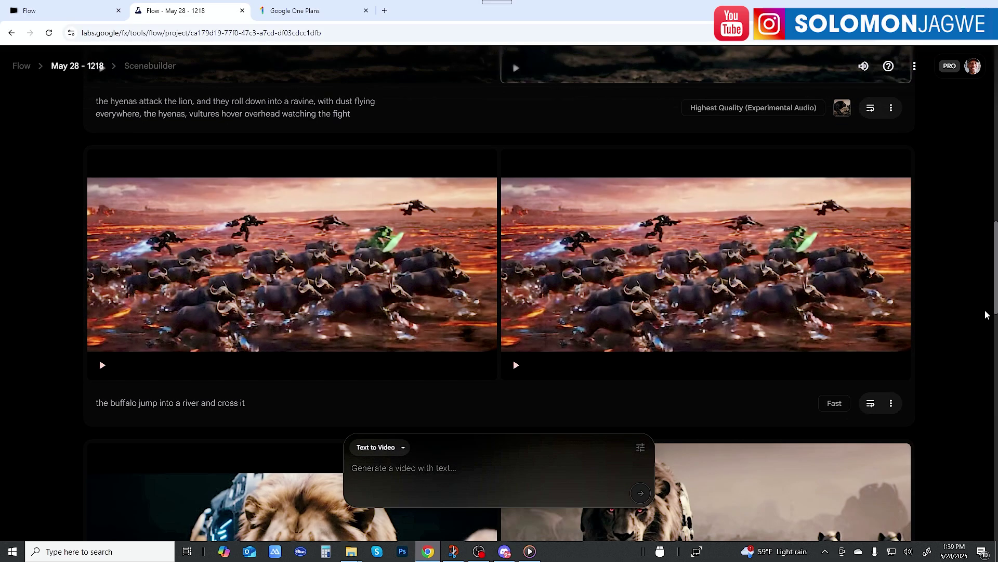
pyautogui.scroll(4, 985, 315)
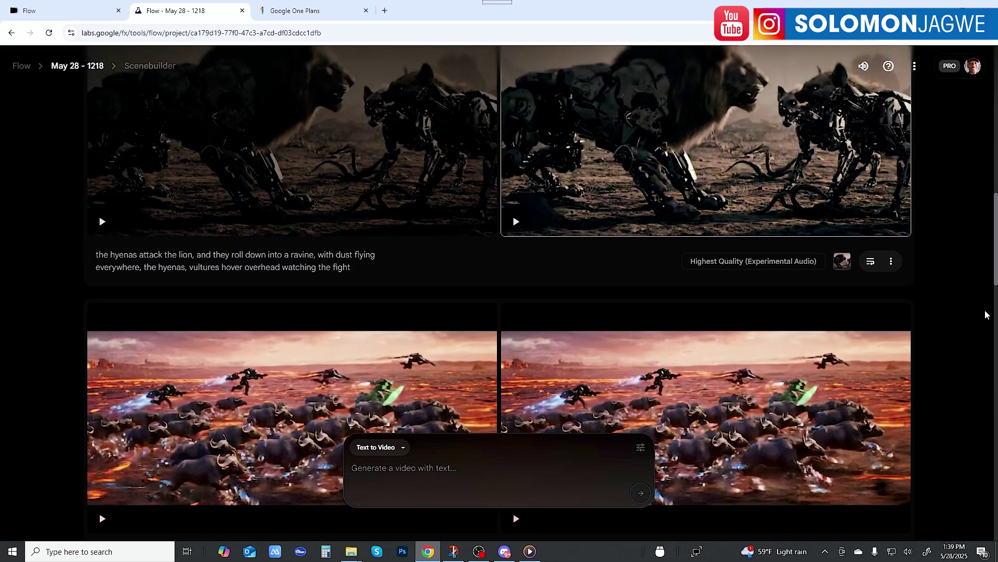
pyautogui.scroll(4, 986, 315)
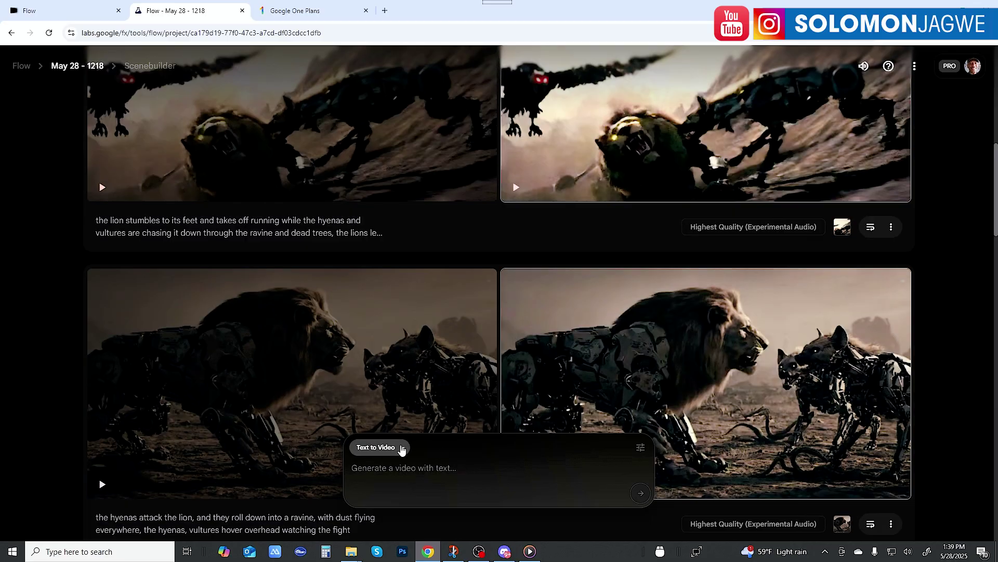
# Check the mode list's Ultra-only notice for Ingredients to Video, then switch to the Google One Plans tab.
pyautogui.click(402, 449)
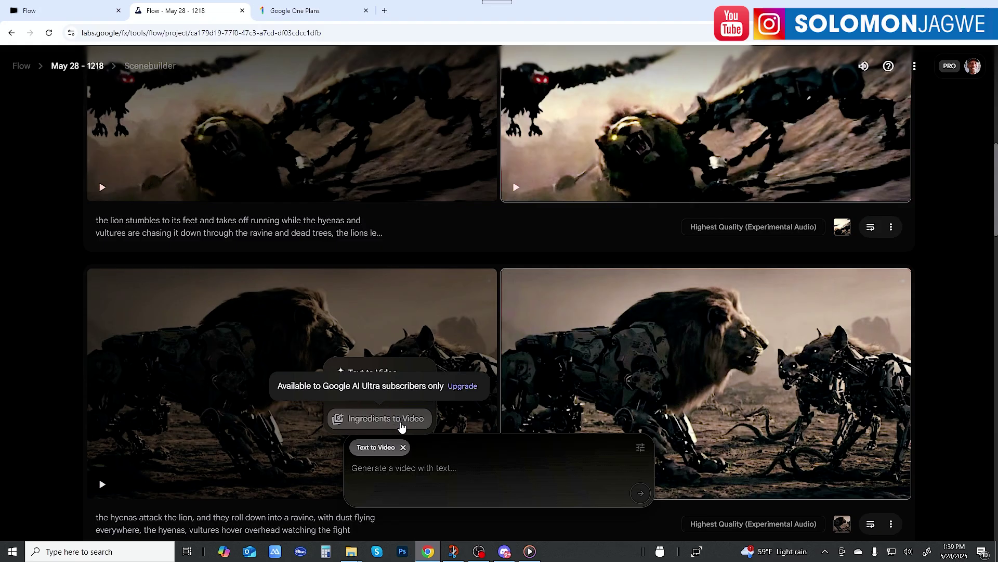
pyautogui.click(296, 11)
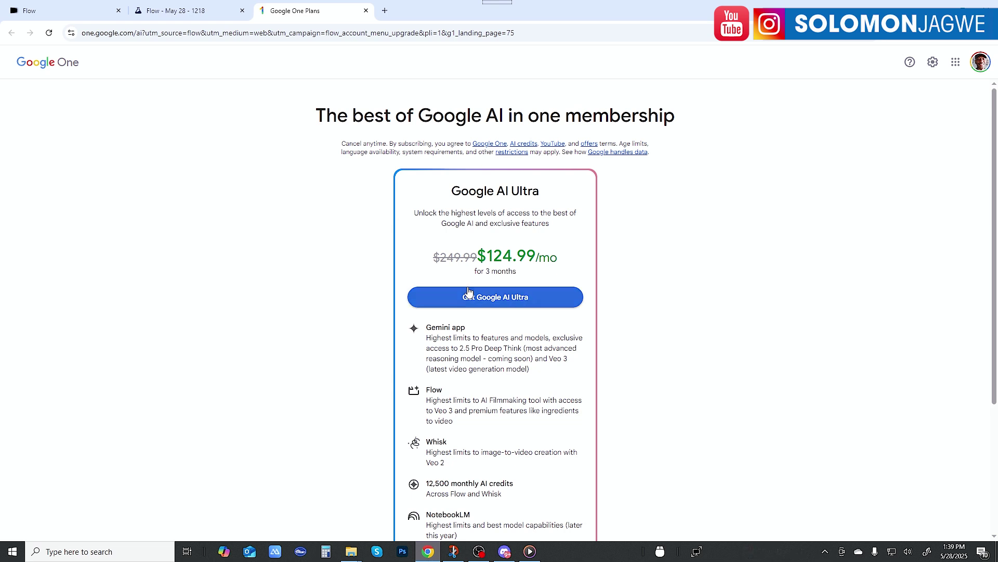
# Go back to the 'Flow - May 28 - 1218' tab after reviewing the $124.99/mo Google AI Ultra offer.
pyautogui.click(188, 15)
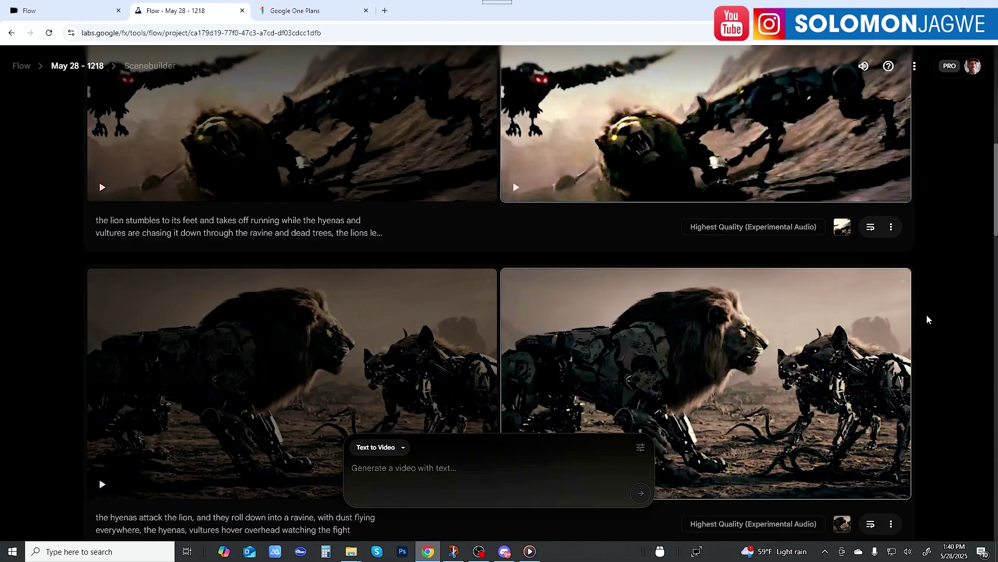
# Scroll down and play the right buffalo river-crossing clip, then scroll back up to the lion clips.
pyautogui.scroll(-2, 926, 317)
pyautogui.scroll(-6, 935, 315)
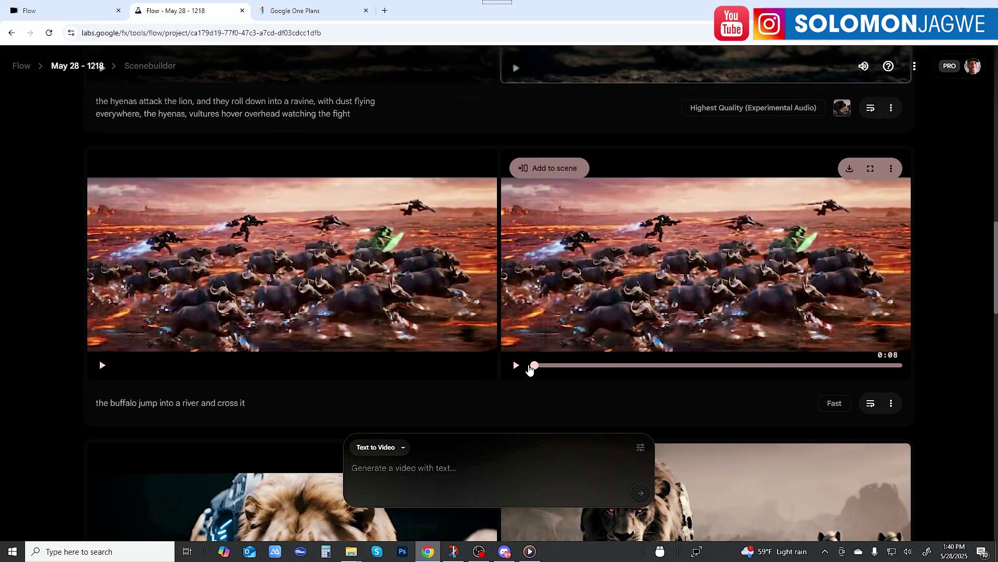
pyautogui.click(517, 367)
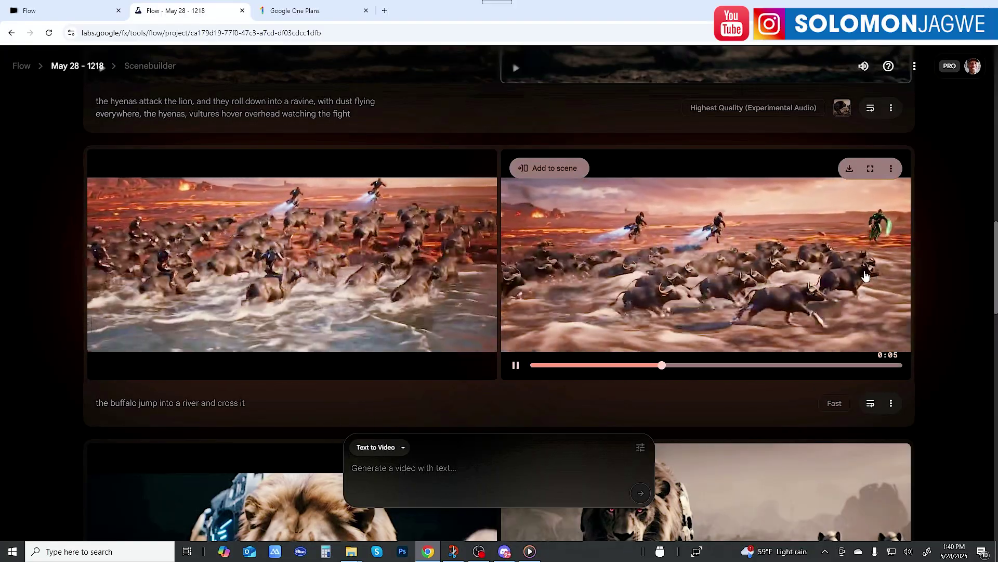
pyautogui.moveTo(300, 273)
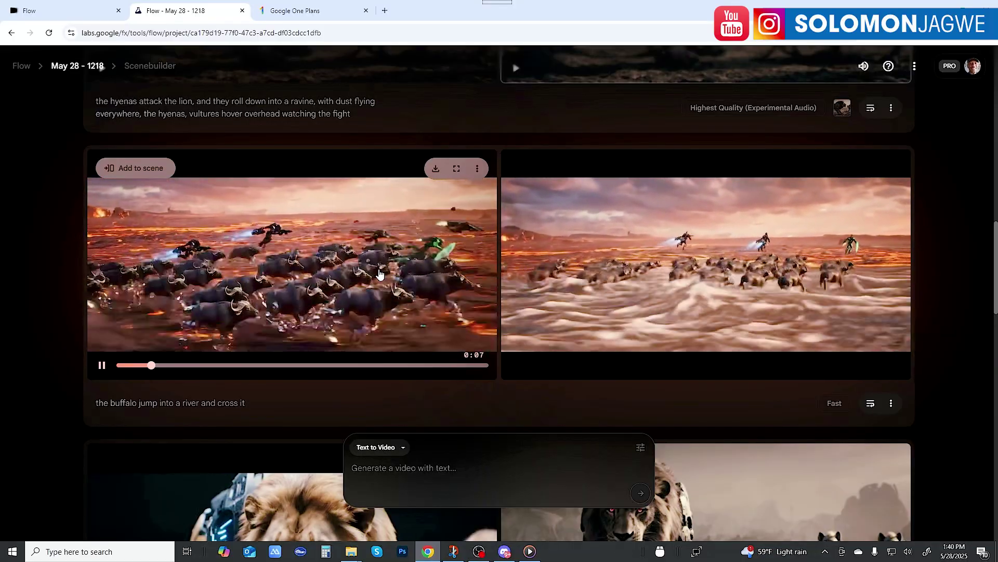
pyautogui.scroll(4, 804, 293)
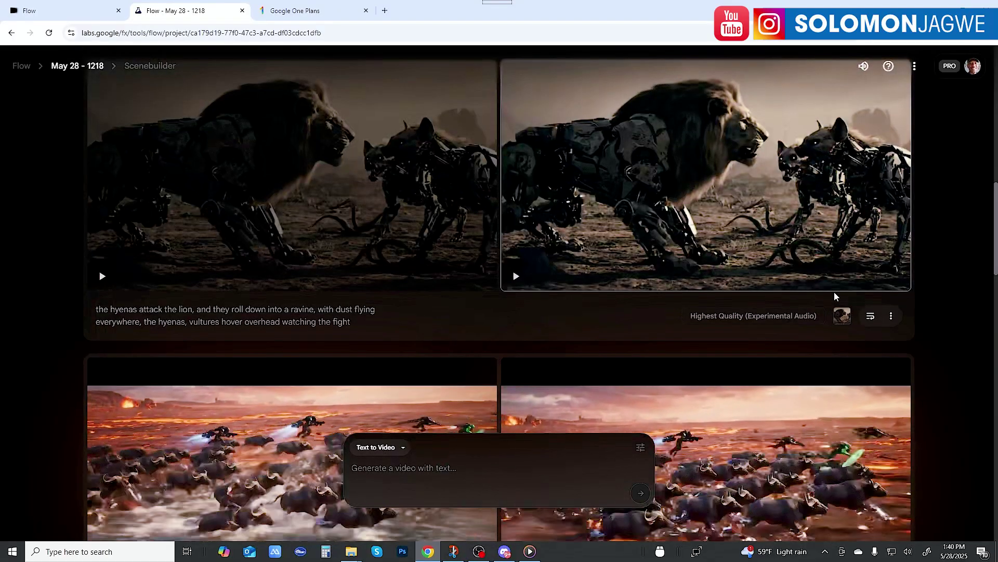
pyautogui.scroll(3, 932, 296)
pyautogui.scroll(5, 931, 300)
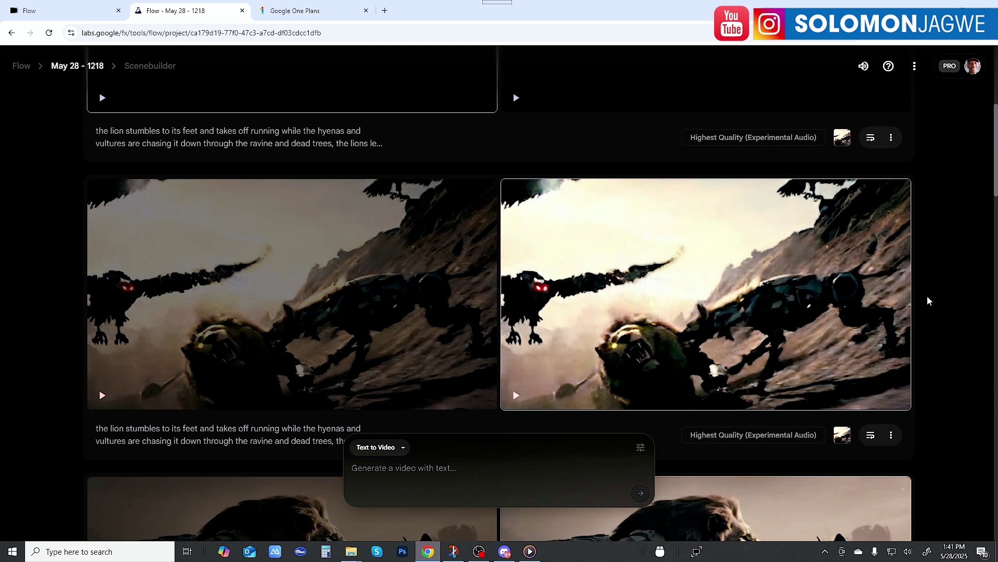
# Play the left and right lion-stumbles clips at the top, then show the generation mode list.
pyautogui.scroll(6, 926, 297)
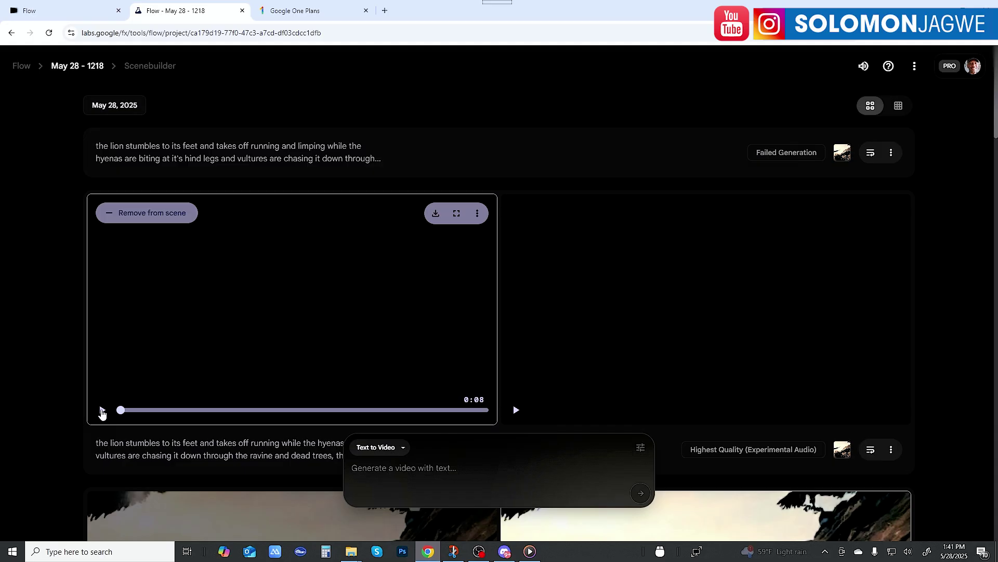
pyautogui.click(102, 411)
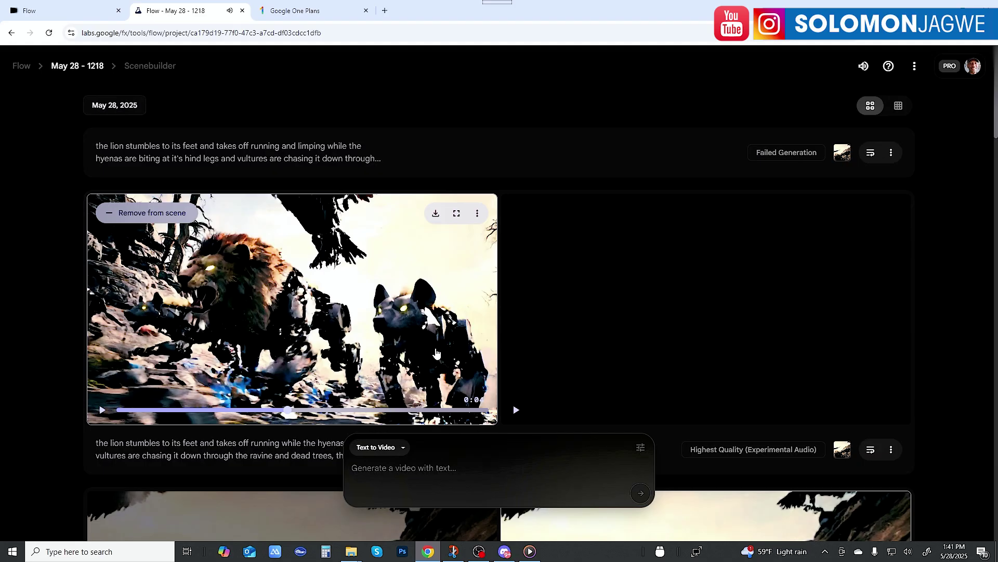
pyautogui.click(516, 410)
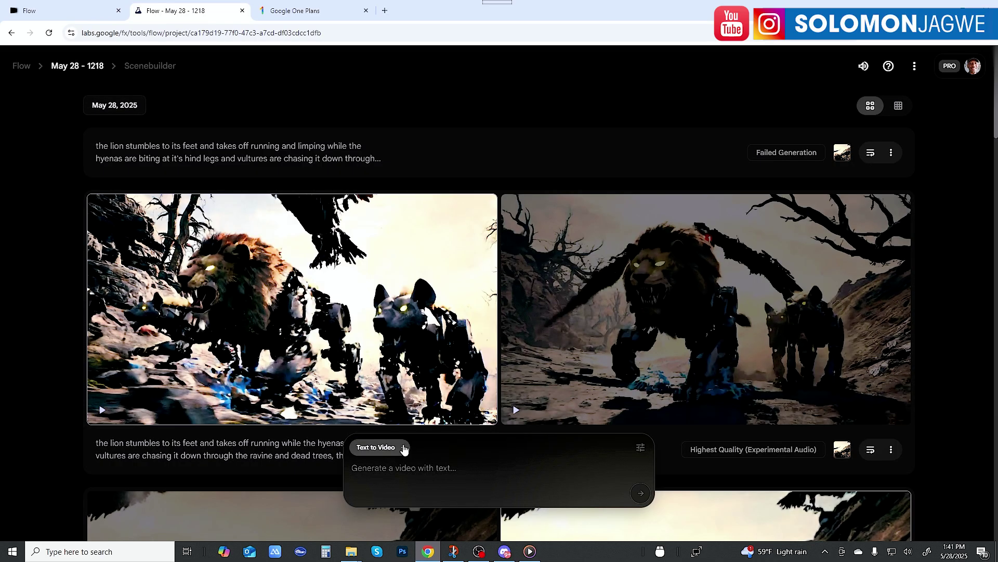
pyautogui.click(404, 448)
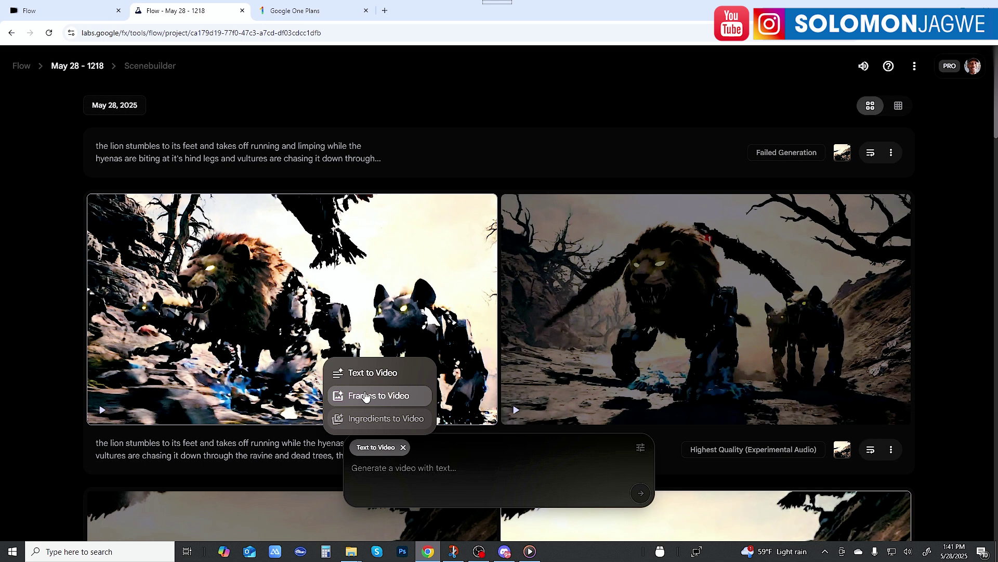
pyautogui.moveTo(390, 423)
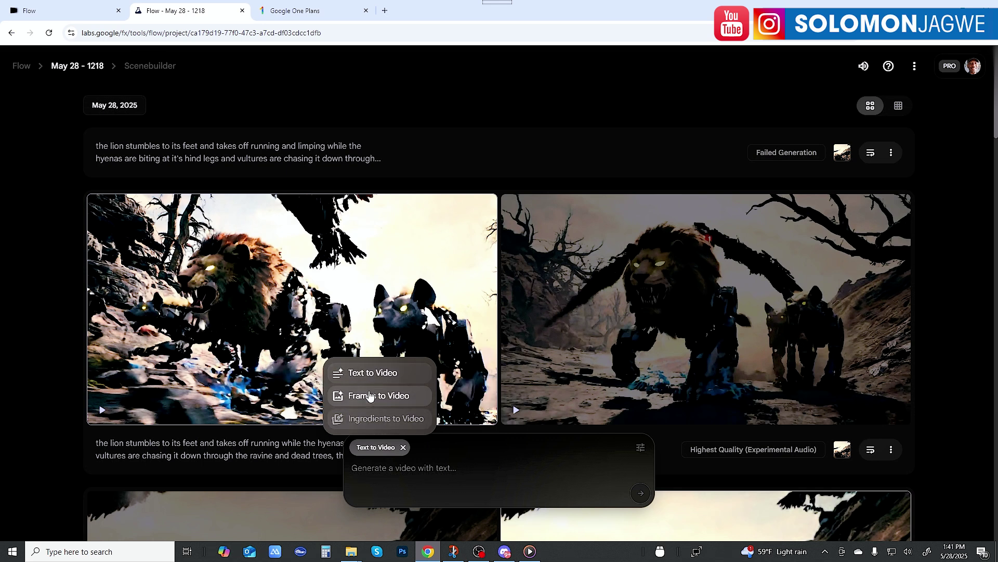
# Switch to Frames to Video and view the camera-motion presets like Dolly in and Orbit left, then close them.
pyautogui.click(370, 397)
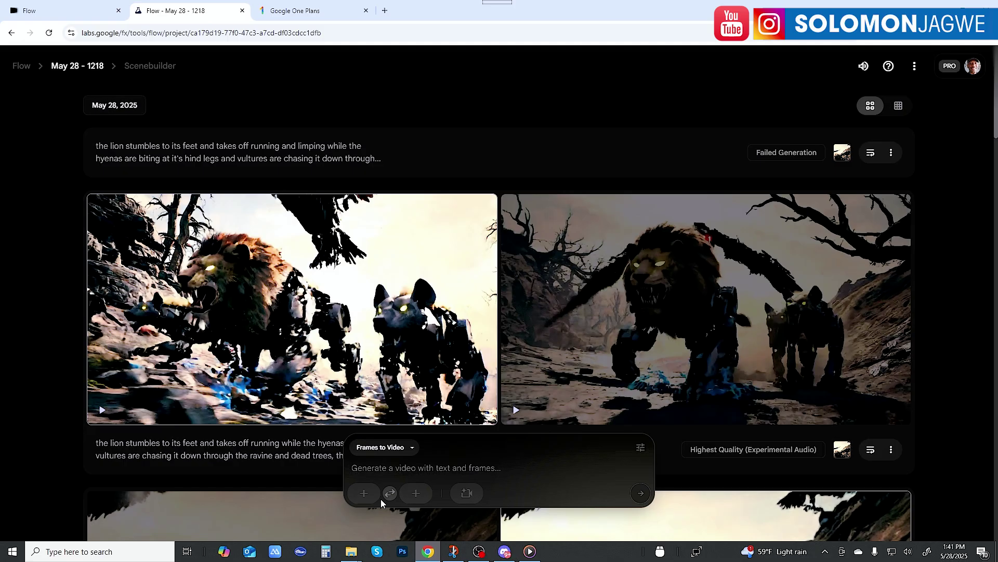
pyautogui.click(471, 497)
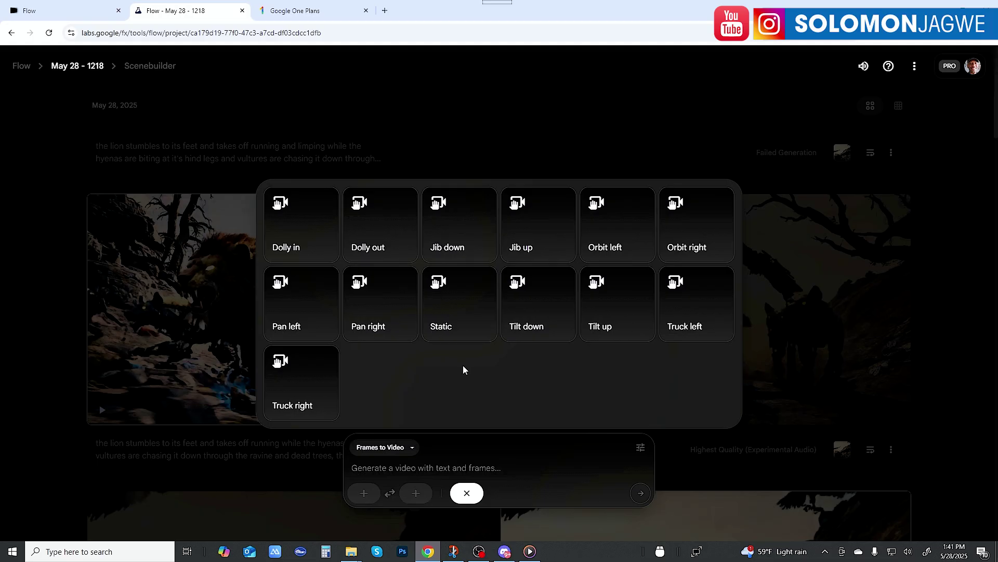
pyautogui.click(518, 468)
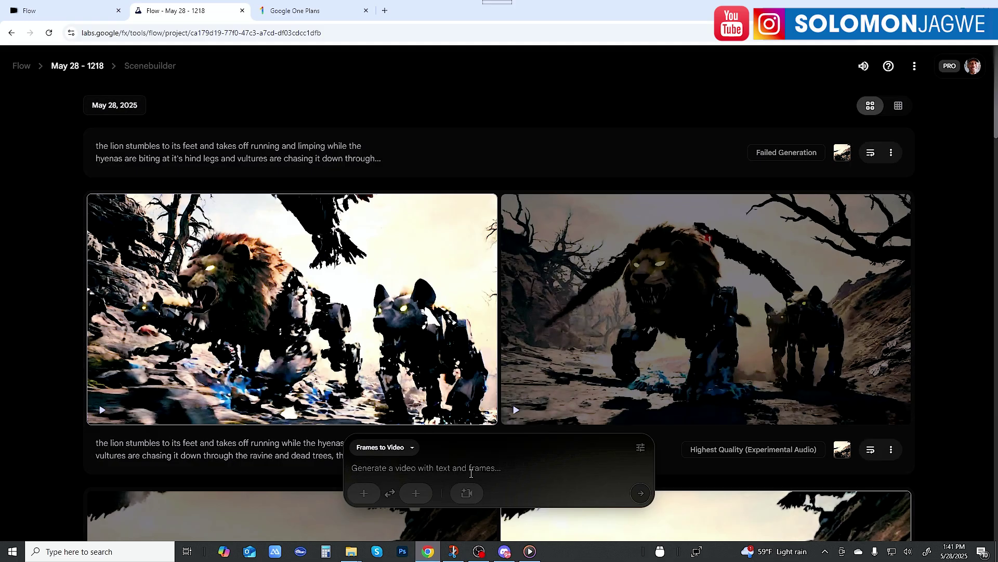
pyautogui.click(410, 448)
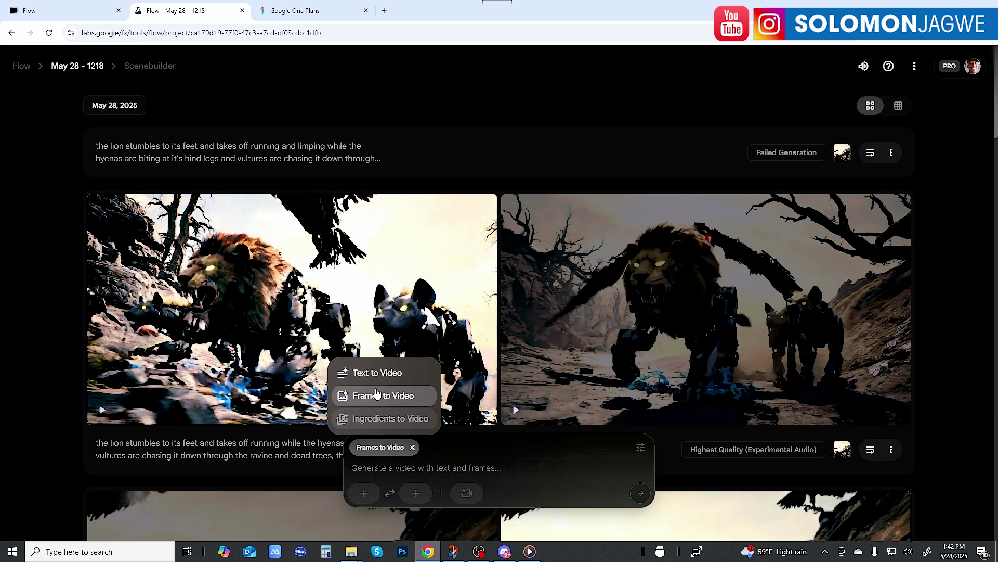
pyautogui.moveTo(421, 427)
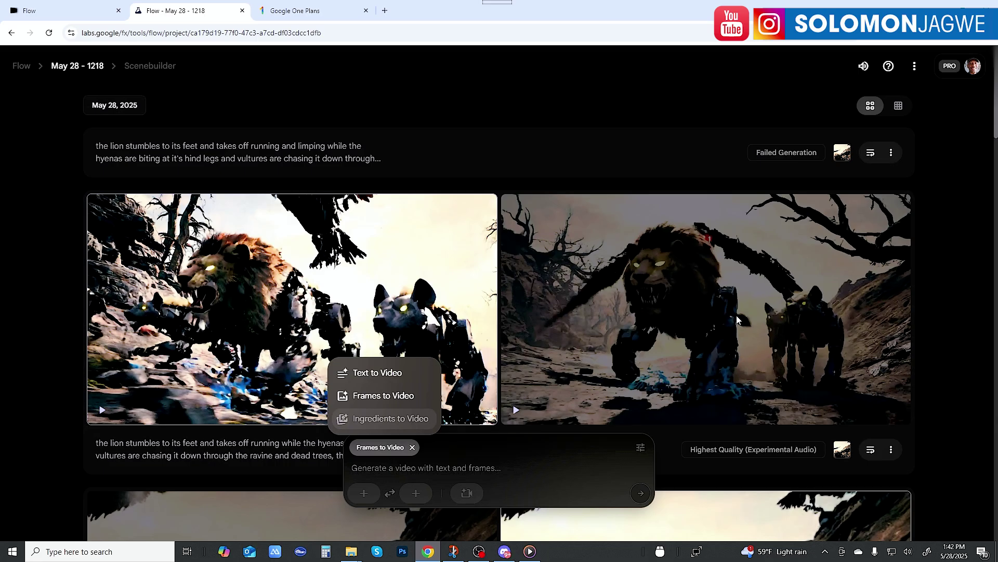
# Dismiss the generation mode list and scroll down to the 'buffalo jump into a river' clip row.
pyautogui.click(930, 331)
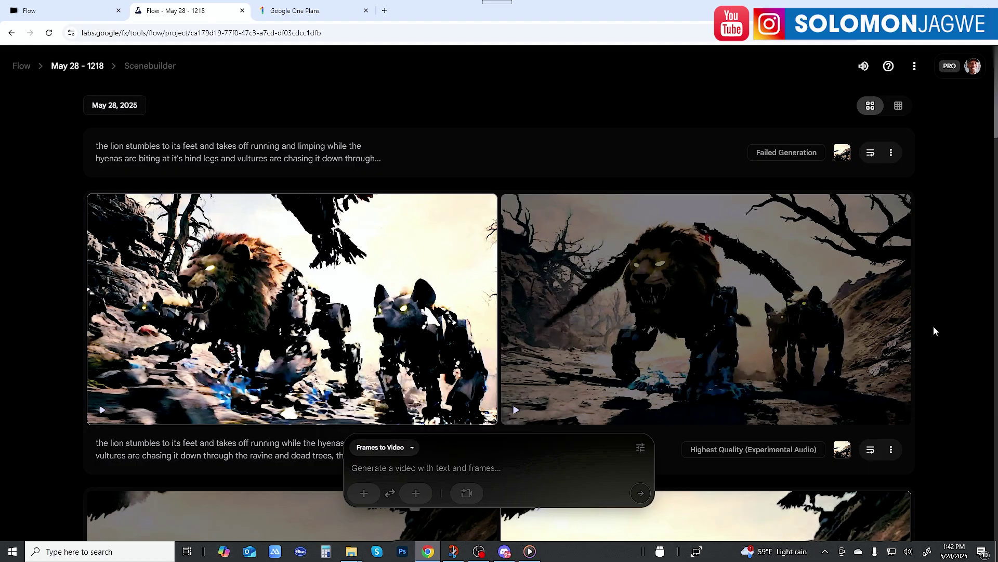
pyautogui.scroll(-6, 933, 326)
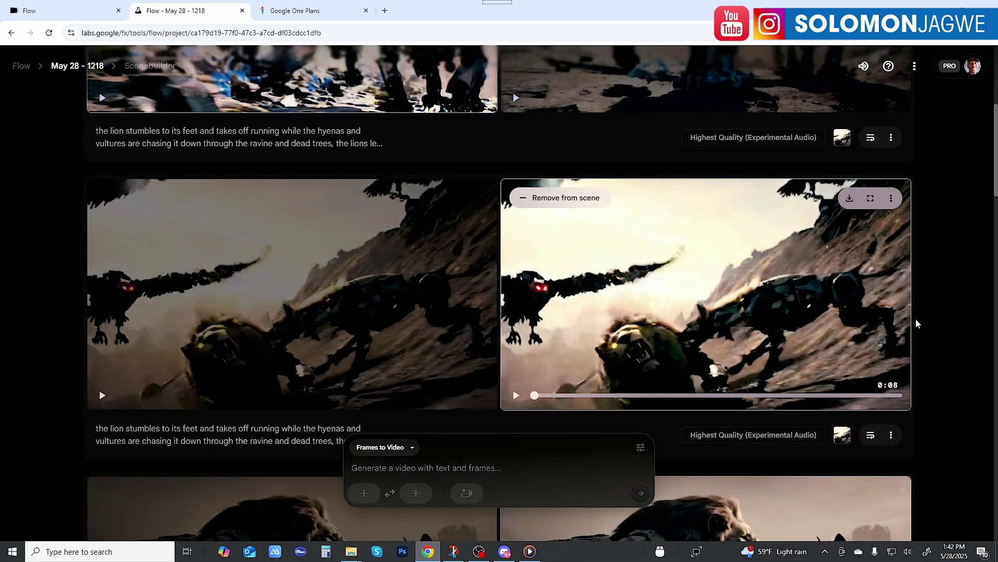
pyautogui.scroll(-8, 919, 319)
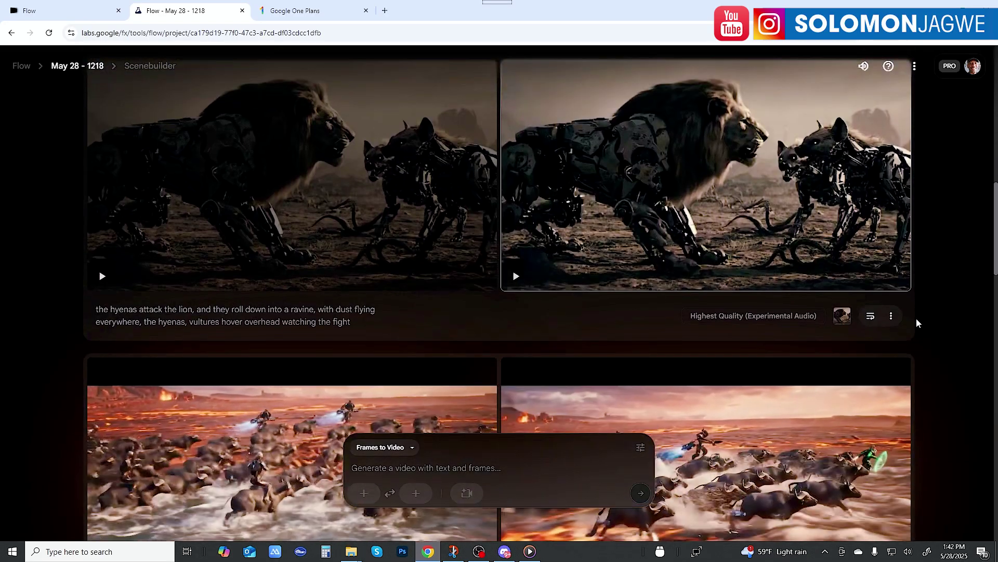
pyautogui.scroll(-3, 921, 318)
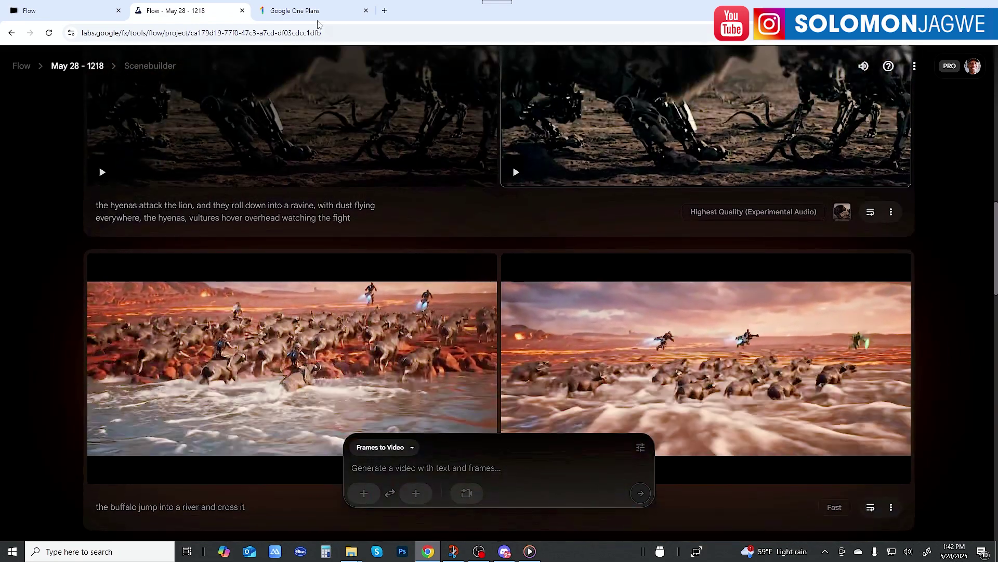
# Switch to the Google One Plans tab showing Google AI Ultra at $124.99/mo for 3 months.
pyautogui.click(301, 15)
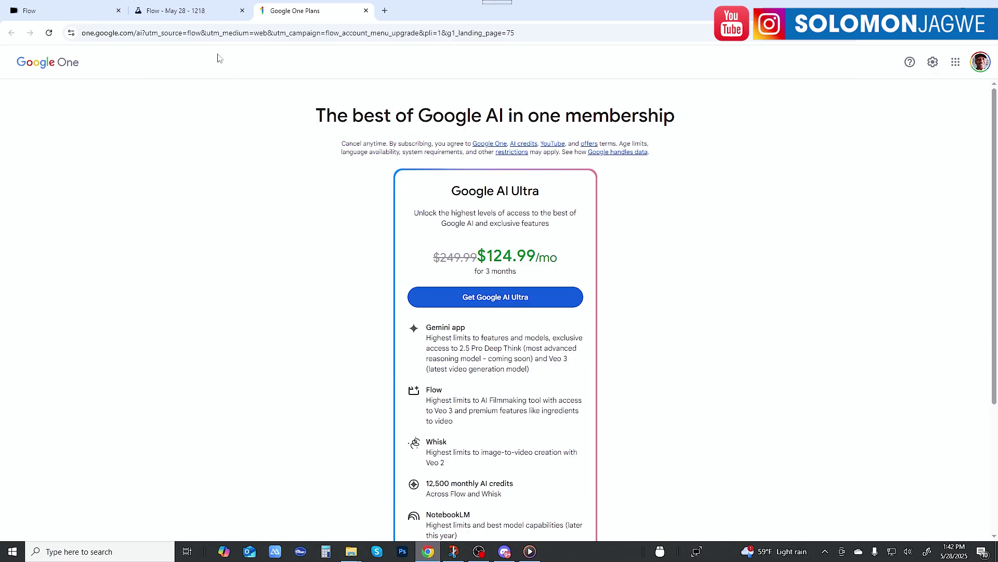
# Return to the 'Flow - May 28 - 1218' tab and play both buffalo river-crossing clips.
pyautogui.click(170, 12)
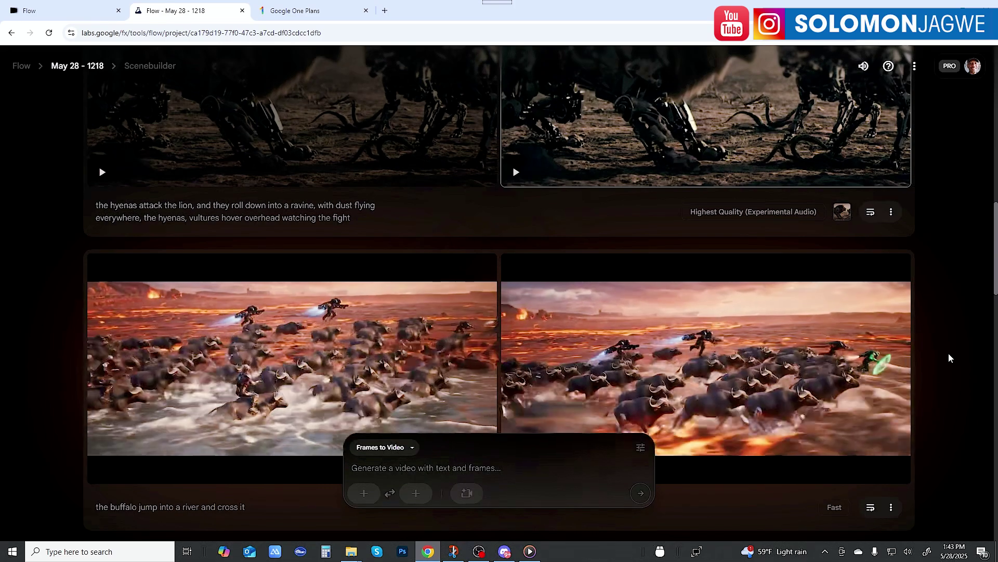
pyautogui.moveTo(897, 374)
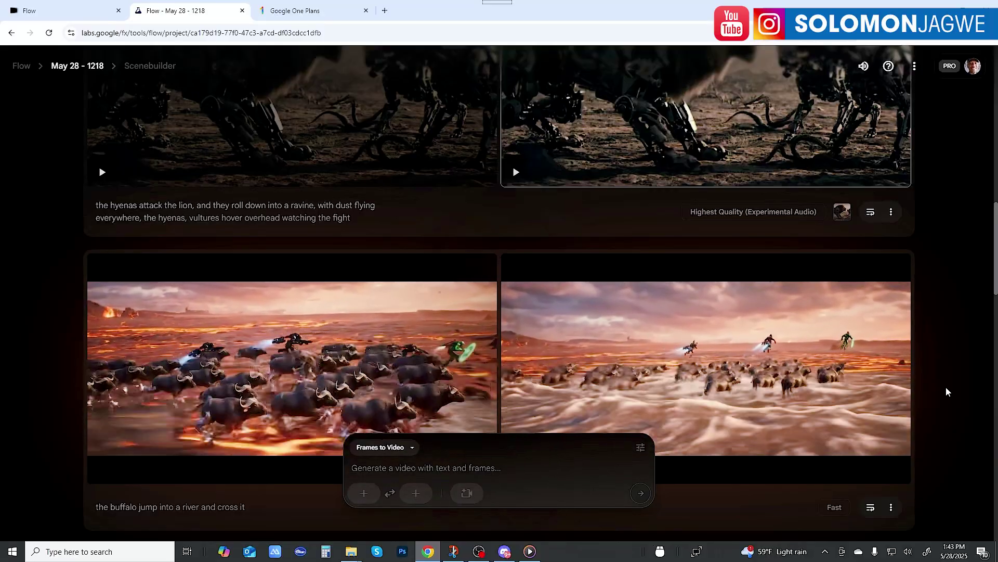
pyautogui.scroll(-1, 946, 389)
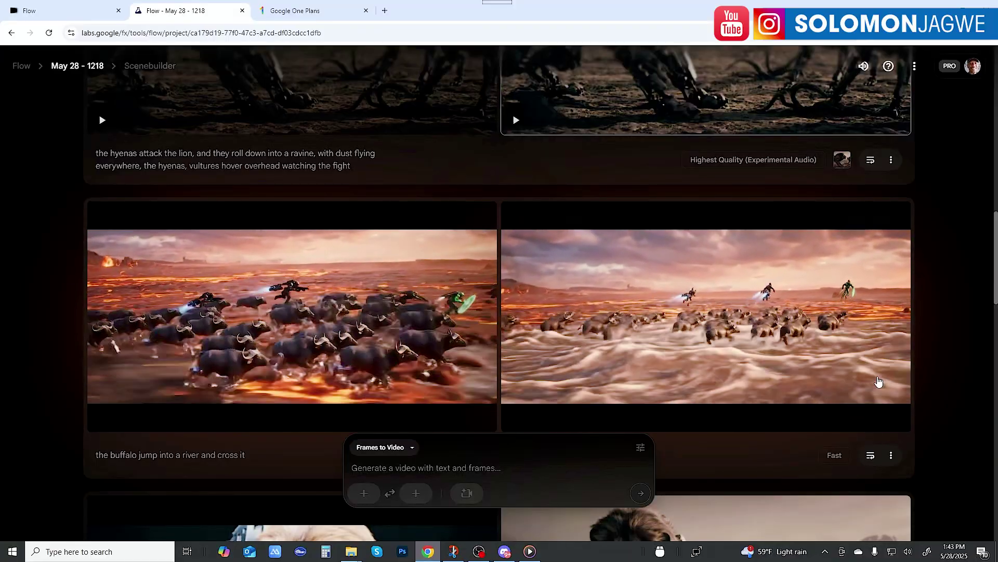
pyautogui.moveTo(852, 372)
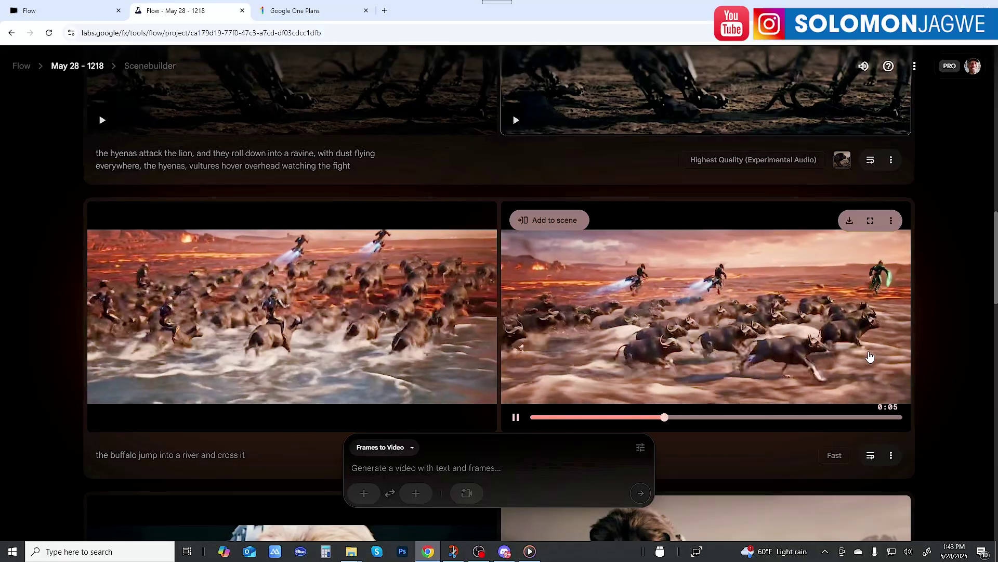
# Browse the gallery past the buffalo stampede and robot arena rows, returning to the armoured lion clips.
pyautogui.scroll(2, 917, 347)
pyautogui.scroll(3, 931, 361)
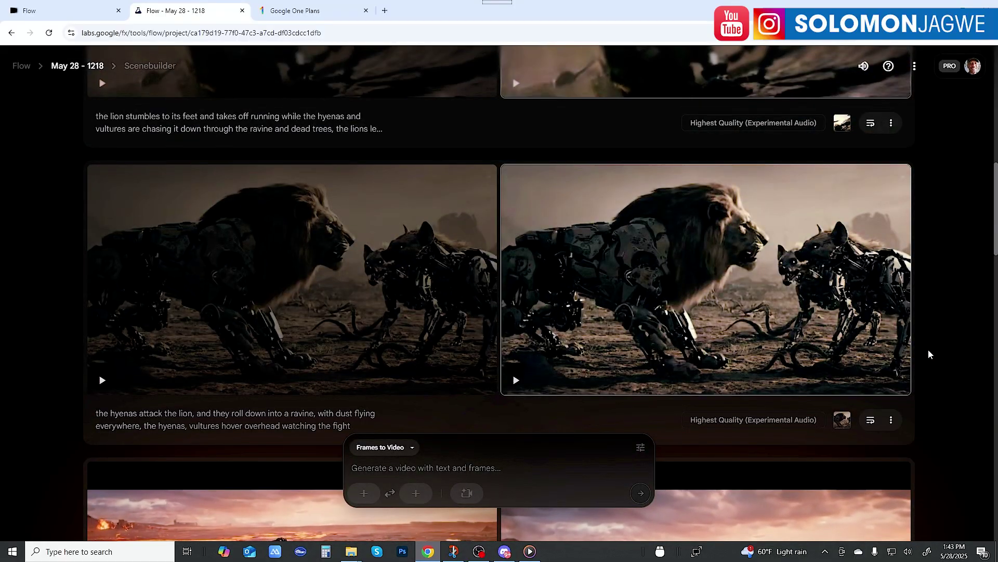
pyautogui.moveTo(686, 292)
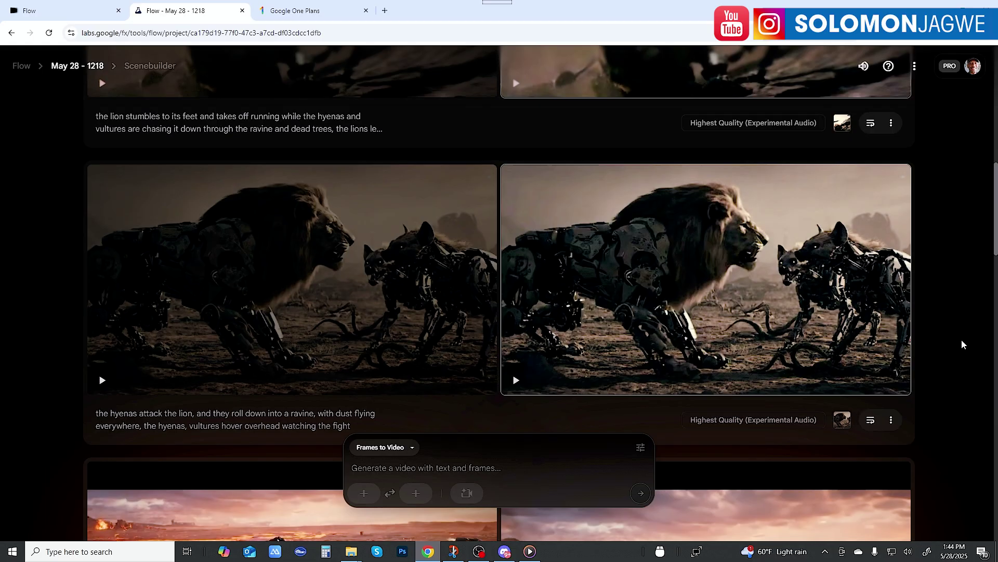
pyautogui.scroll(-7, 962, 339)
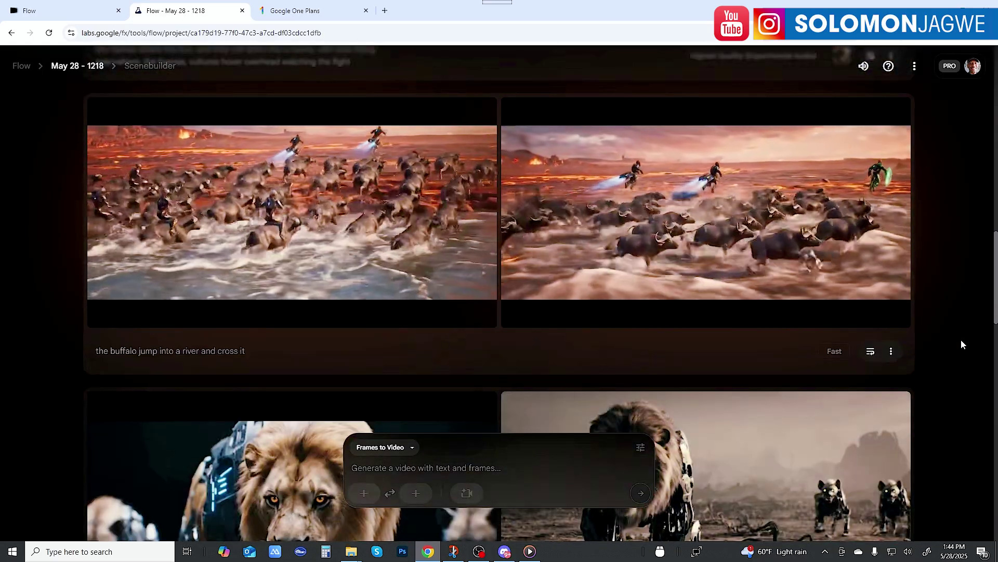
pyautogui.scroll(-1, 961, 340)
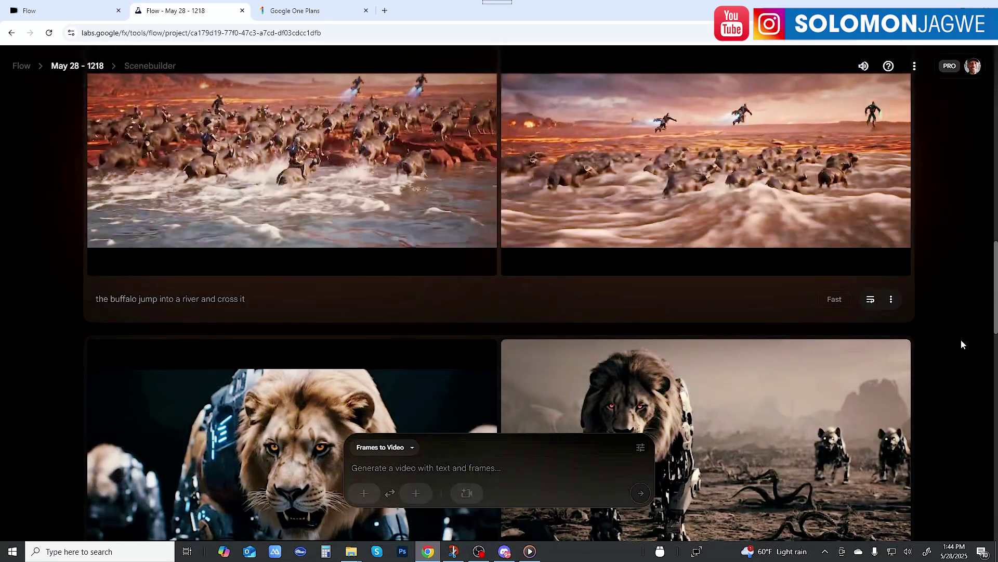
pyautogui.scroll(-2, 961, 343)
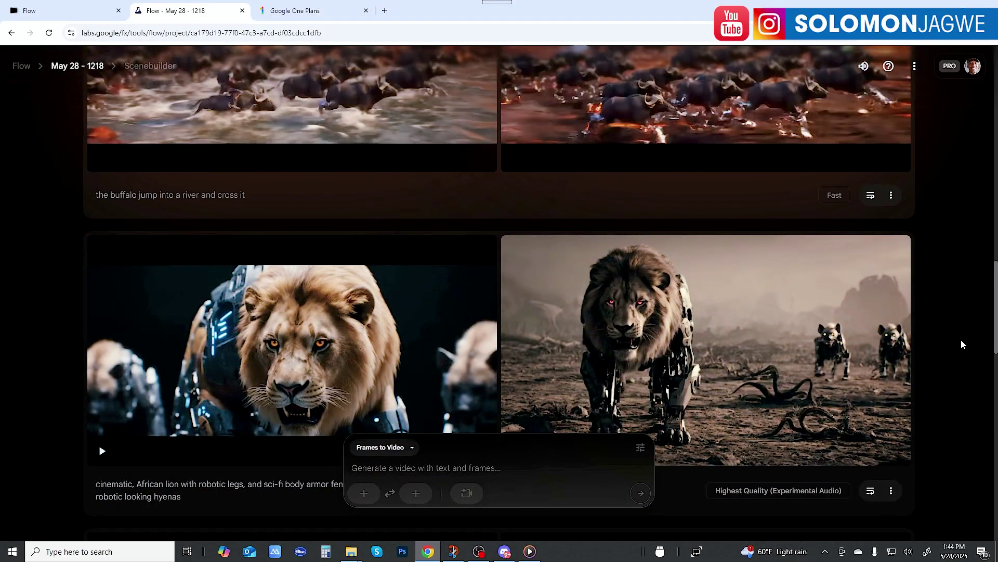
pyautogui.scroll(-2, 952, 345)
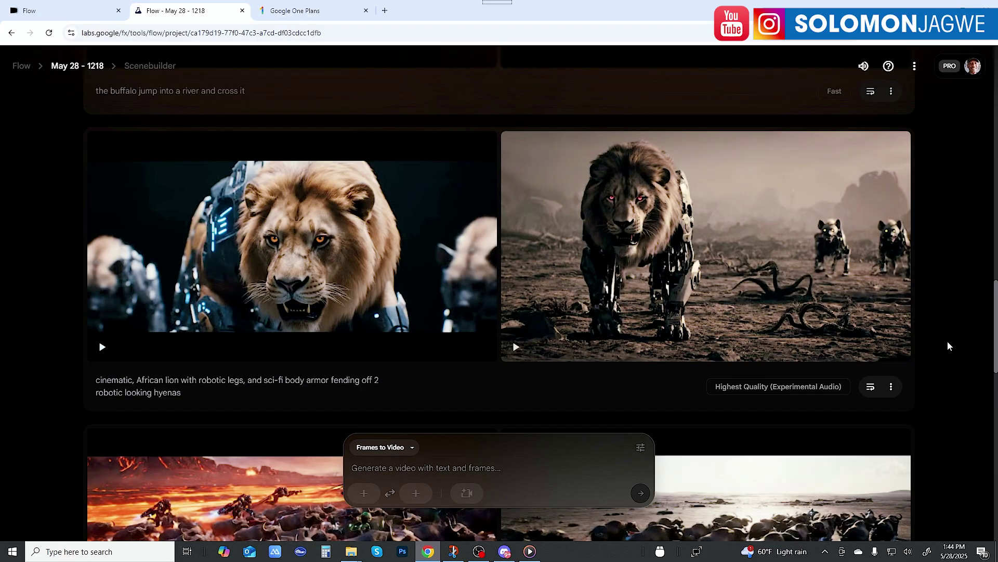
pyautogui.scroll(-3, 948, 343)
pyautogui.scroll(-2, 948, 345)
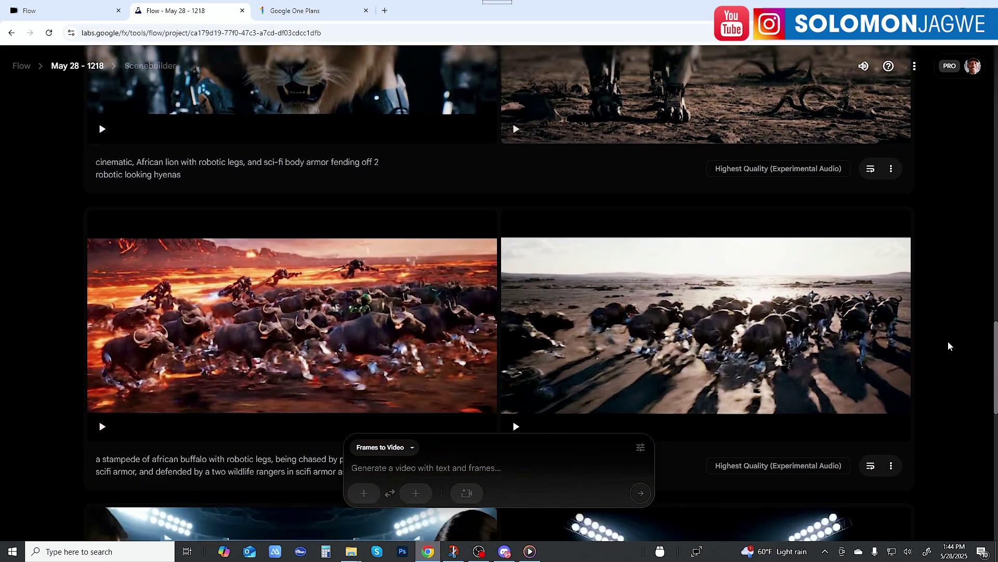
pyautogui.scroll(-2, 949, 341)
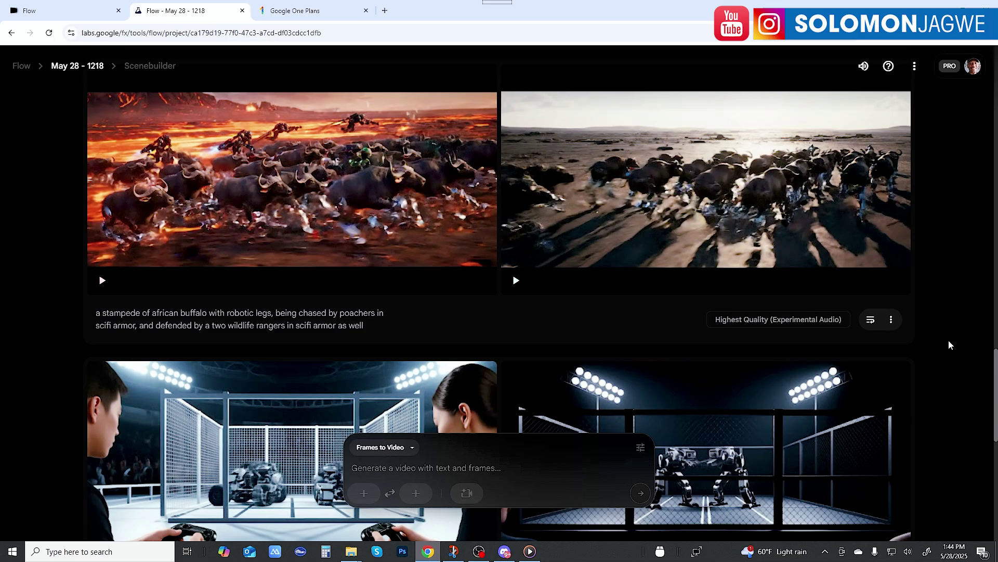
pyautogui.scroll(4, 948, 338)
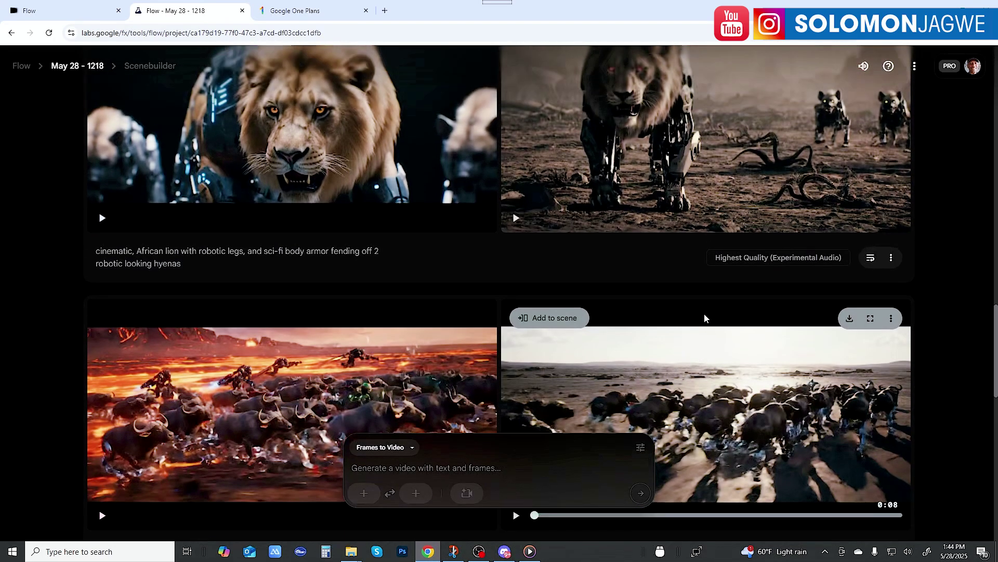
pyautogui.scroll(2, 713, 305)
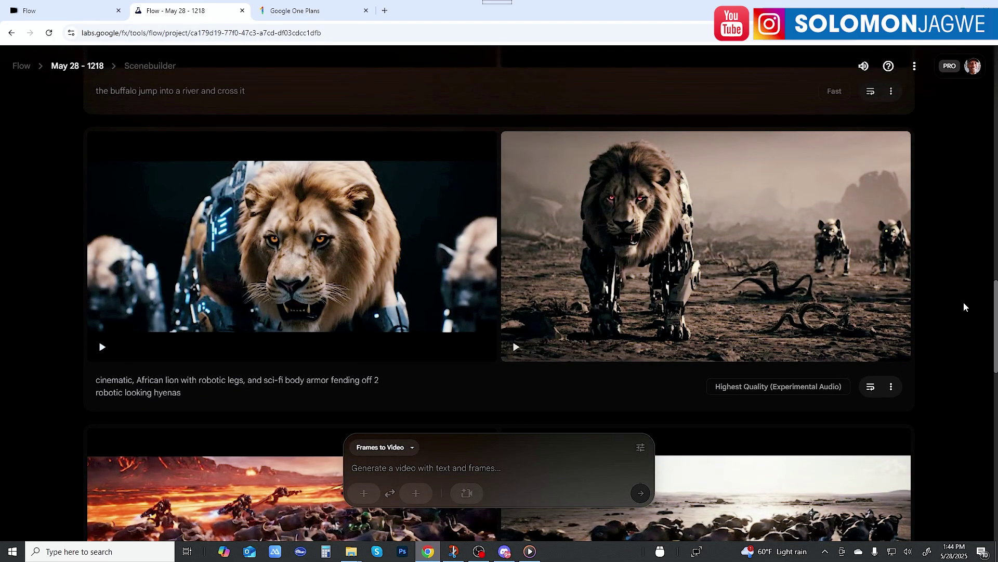